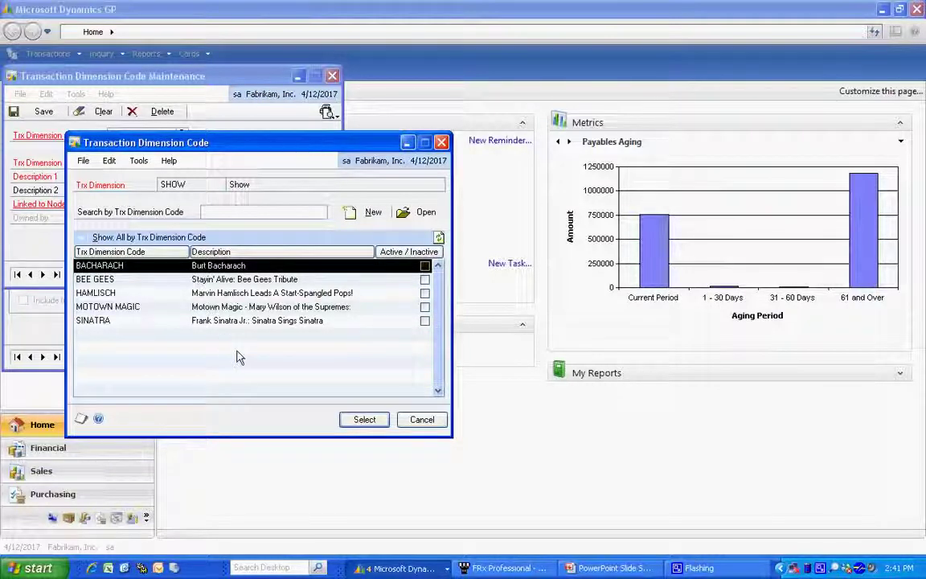
Leave the SHOW codes and load the PROGRAM transaction dimension in Transaction Dimension Maintenance.
click(421, 419)
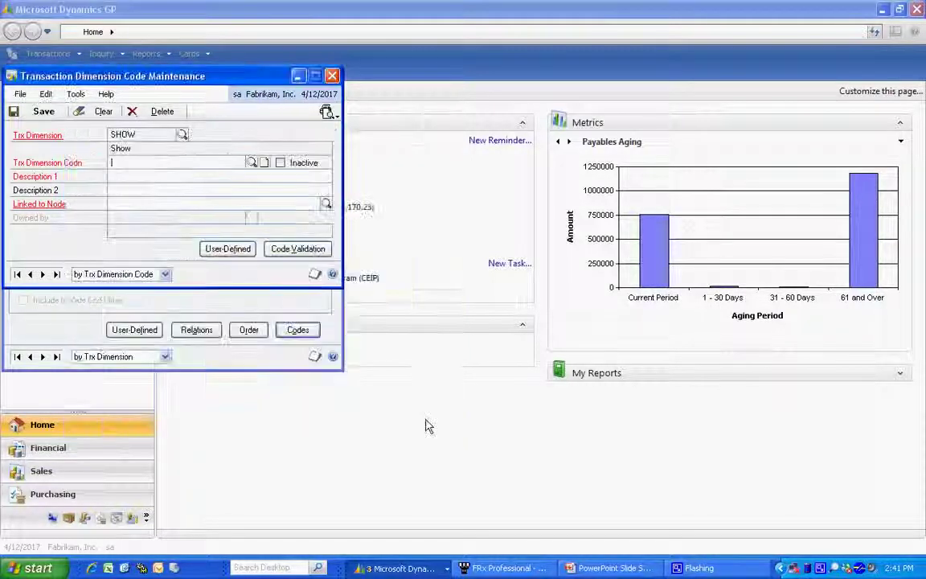
click(332, 75)
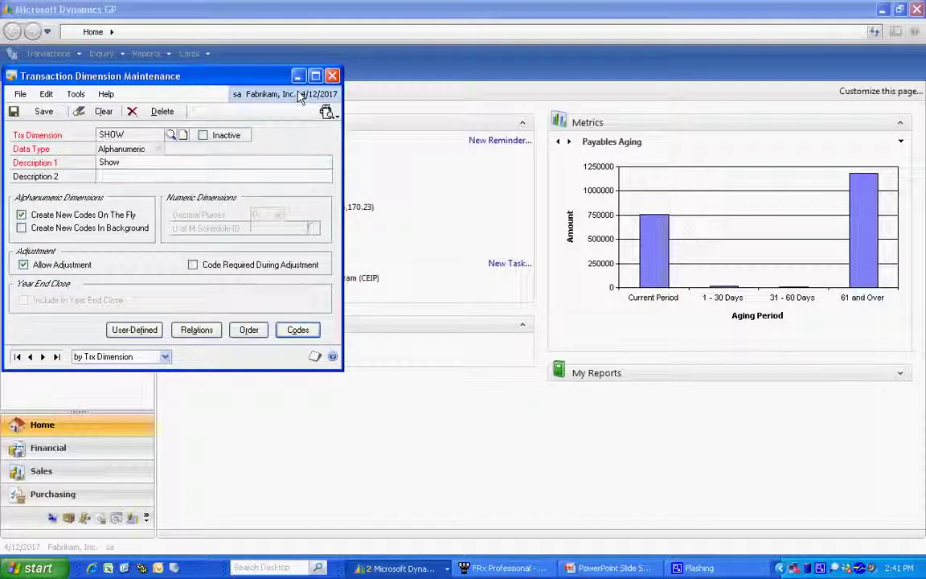
click(171, 134)
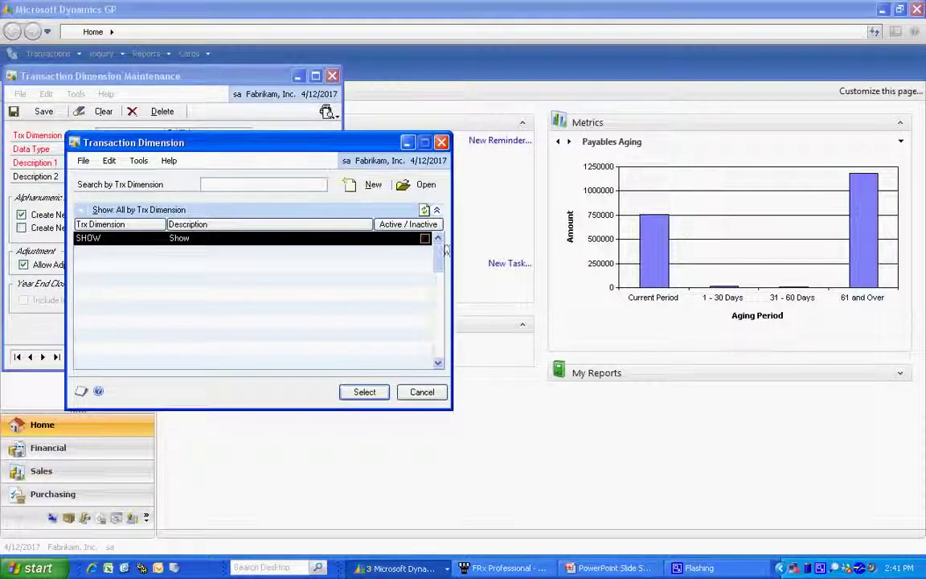
click(184, 241)
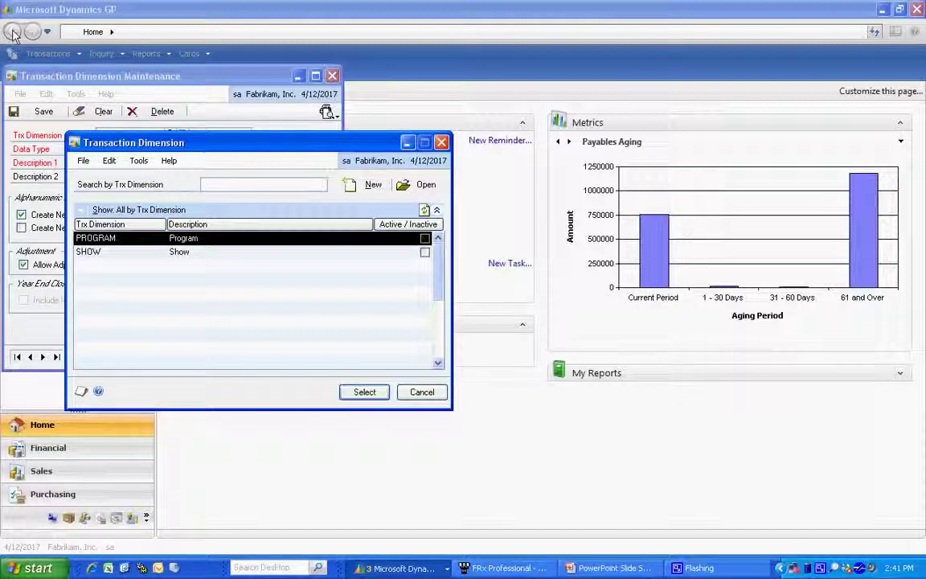
click(364, 393)
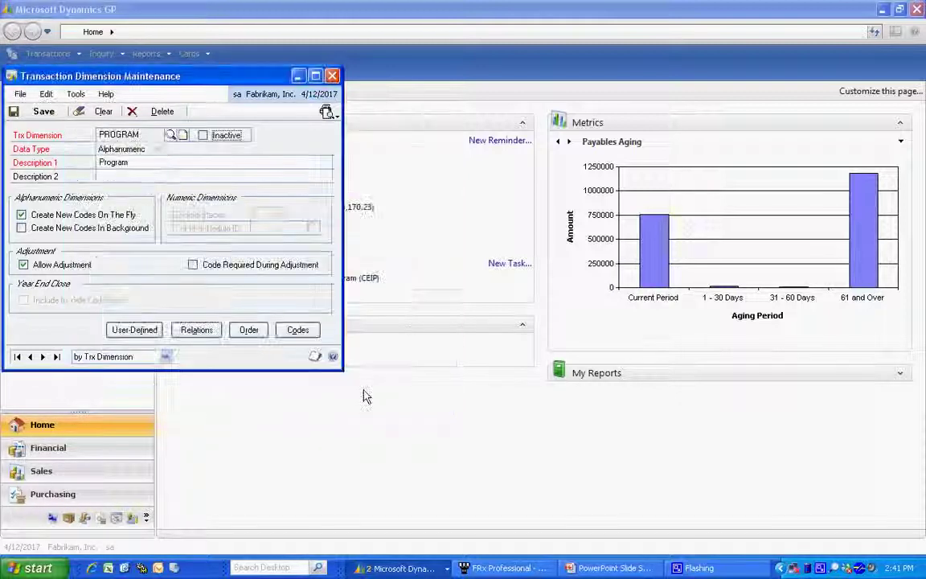
Review the list of transaction dimension codes defined for the PROGRAM dimension.
click(299, 330)
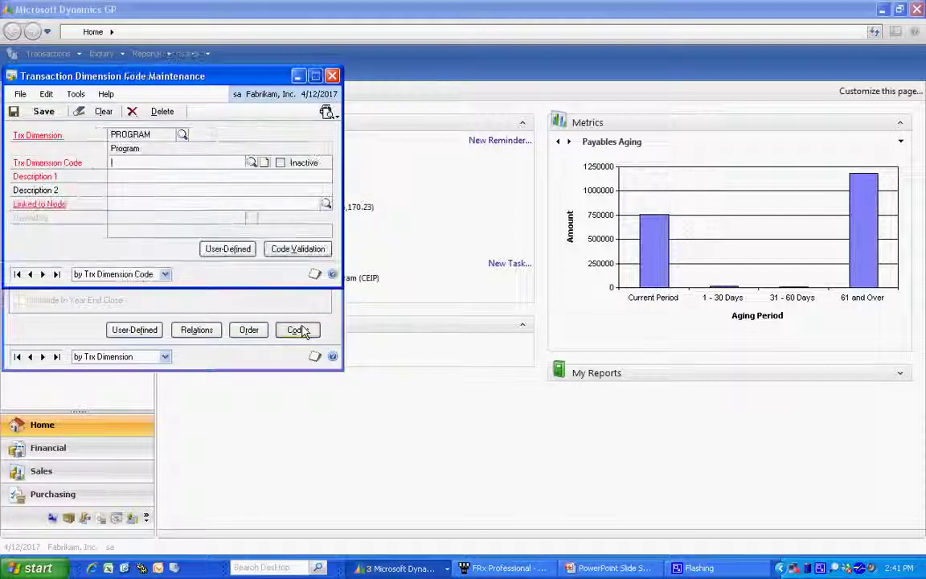
click(251, 164)
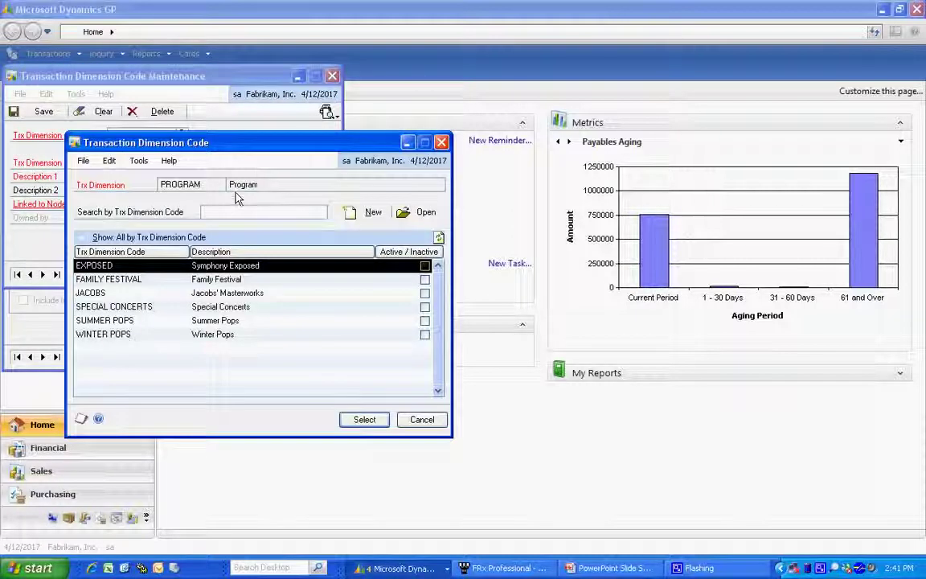
click(421, 422)
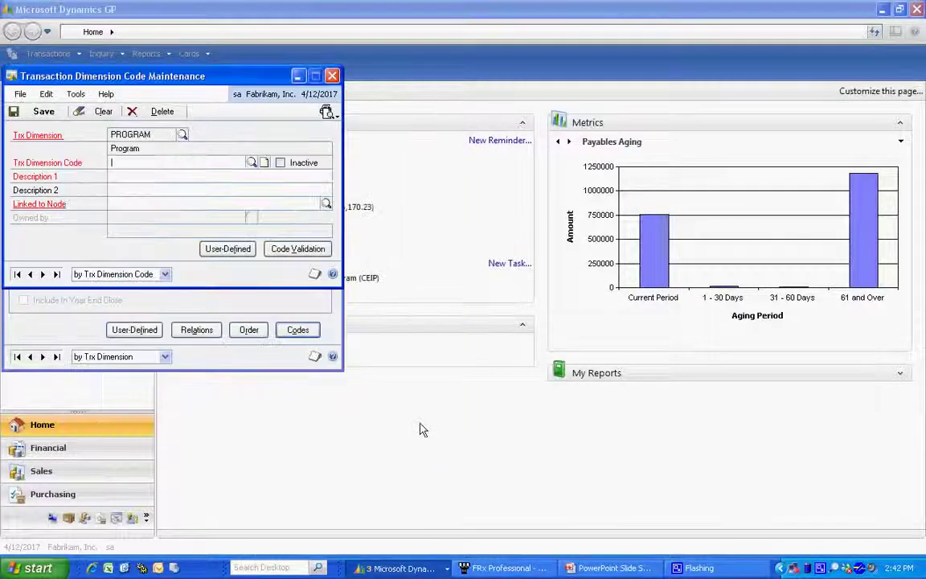
Examine the code validation between PROGRAM and SHOW for WINTER POPS and SUMMER POPS, closing the dimension windows when done.
click(298, 249)
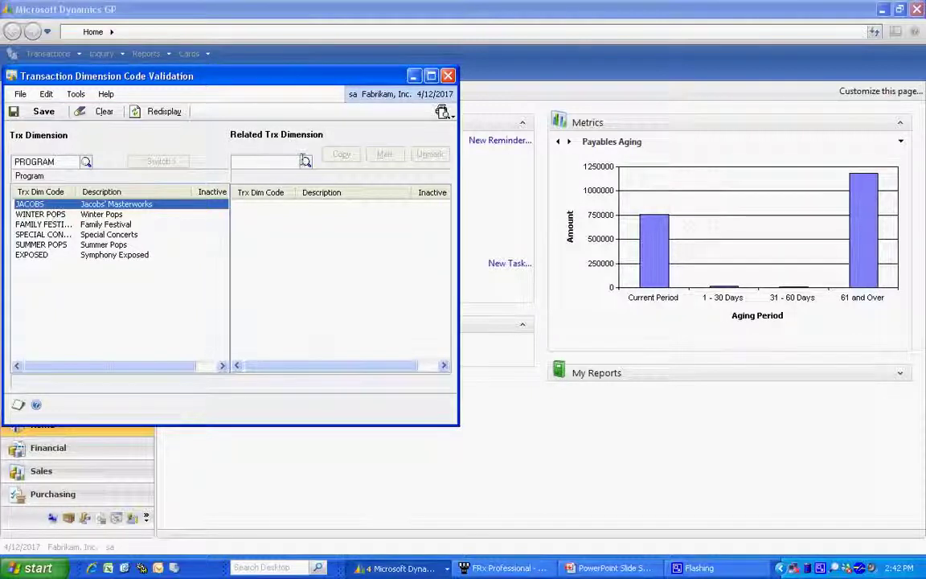
click(306, 163)
double_click(145, 281)
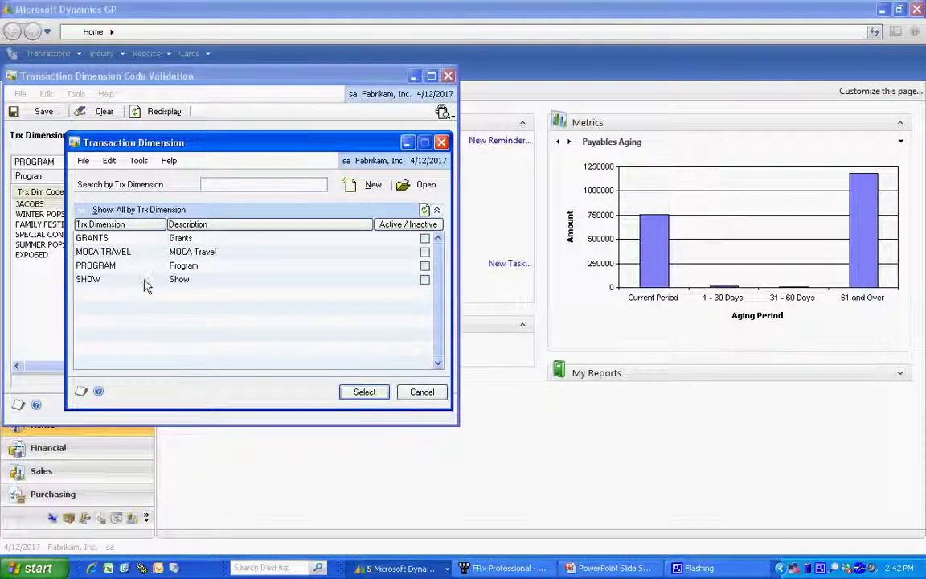
click(69, 214)
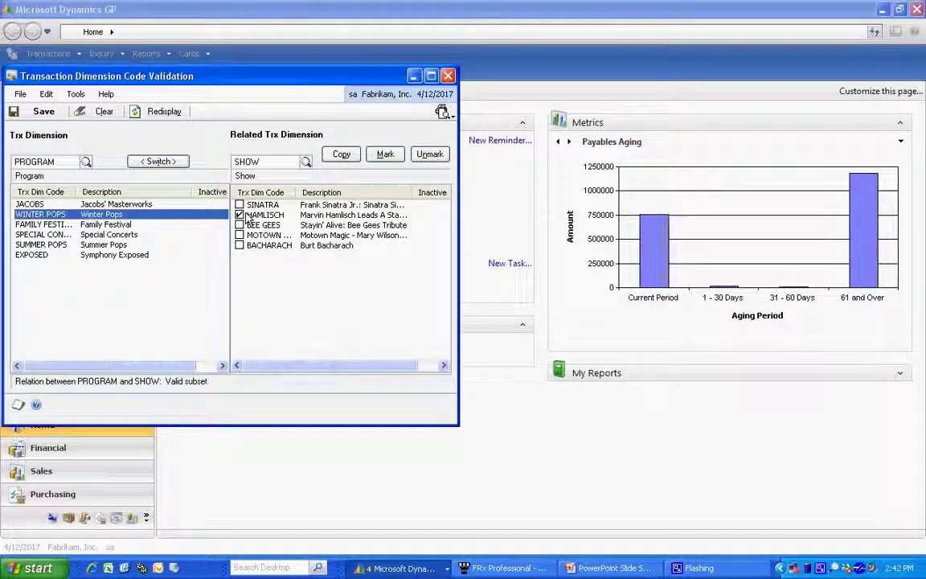
click(65, 245)
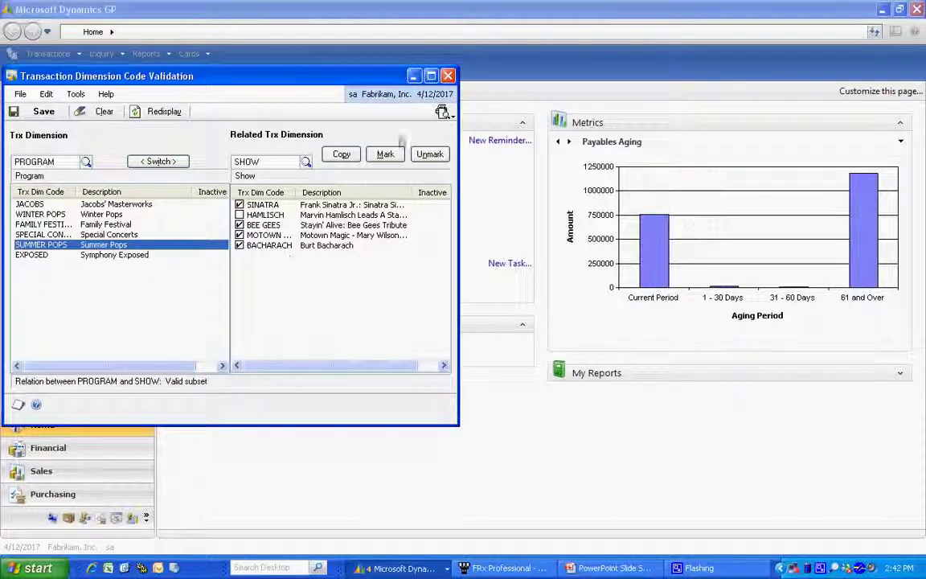
click(448, 75)
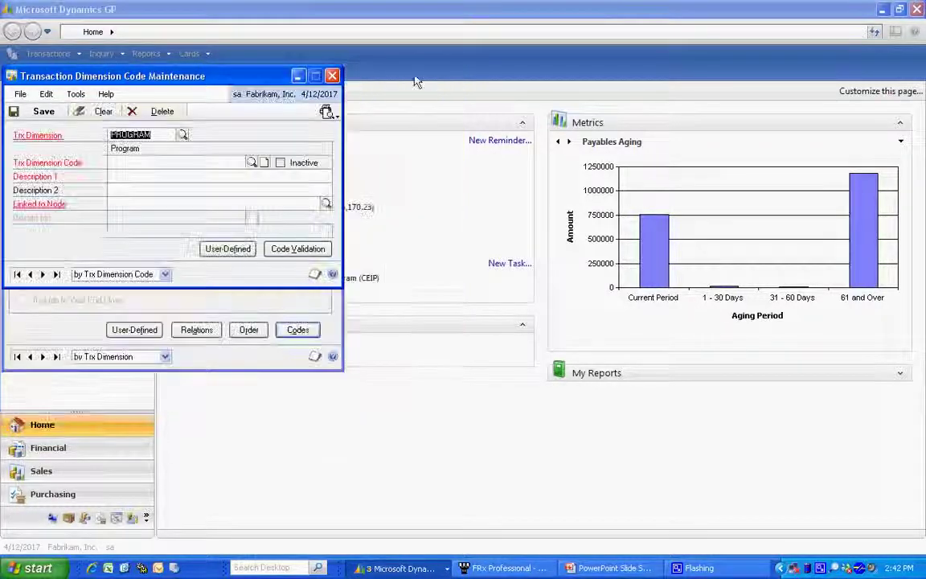
click(332, 76)
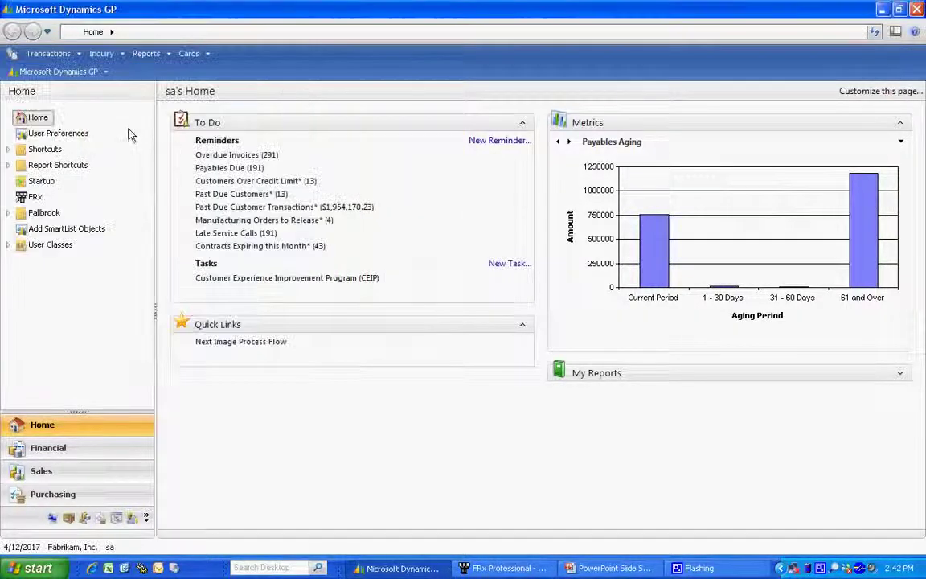
Start a new payables invoice with the description Equipment and fill in its batch ID.
click(46, 57)
mouse_move(81, 102)
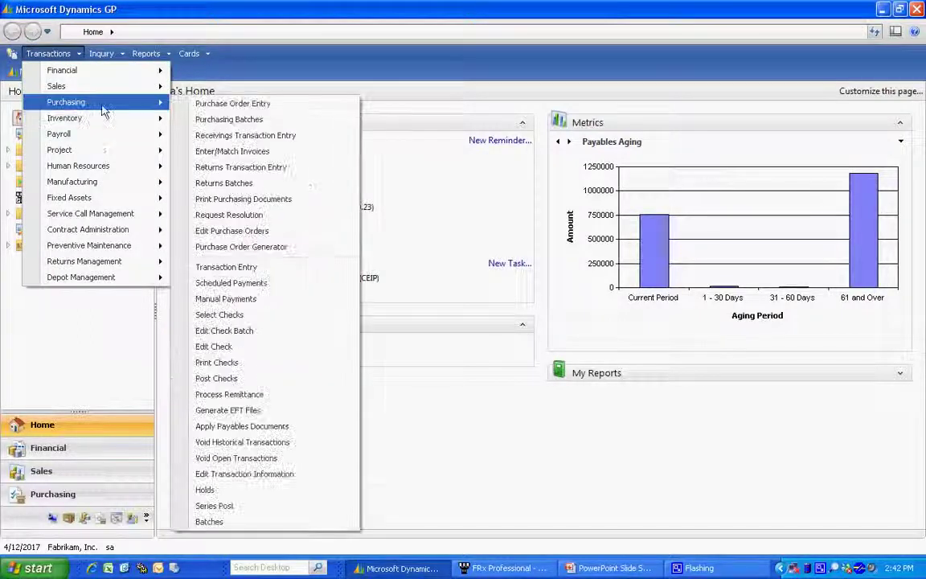
click(244, 267)
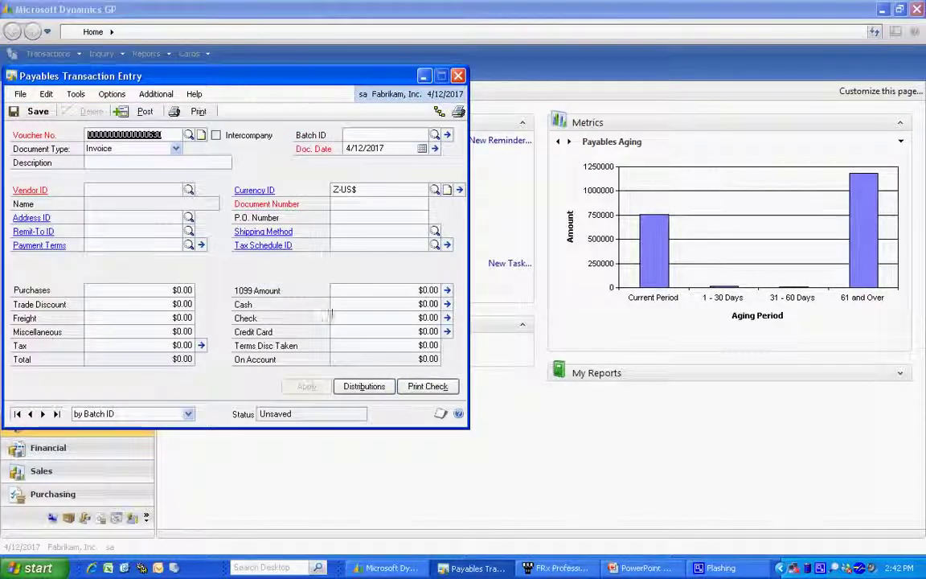
key(Tab)
key(Tab)
key(Tab)
text(Equipmen)
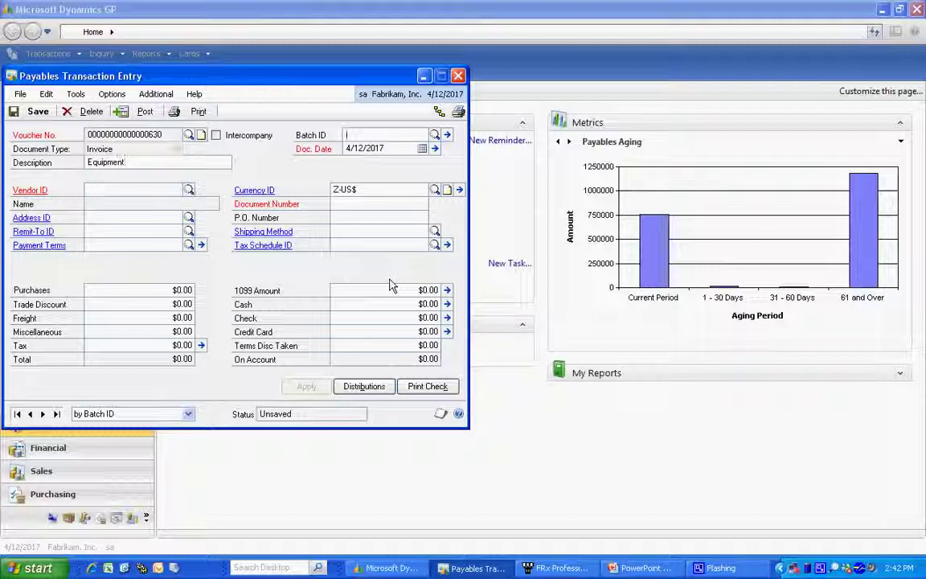
text(STEVE2)
key(Tab)
key(Tab)
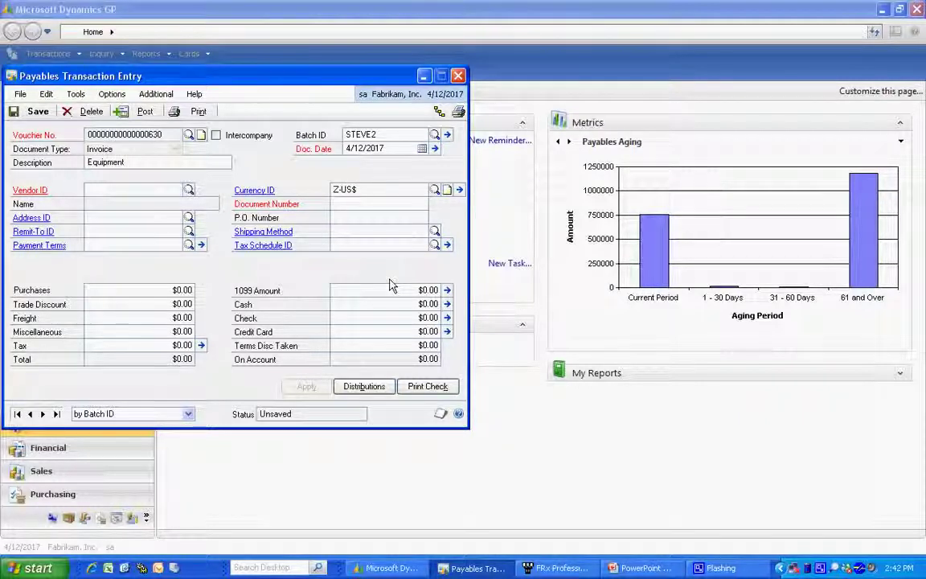
Choose the vendor Advanced Office Systems for the invoice and enter the document number.
key(ctrl+l)
double_click(207, 245)
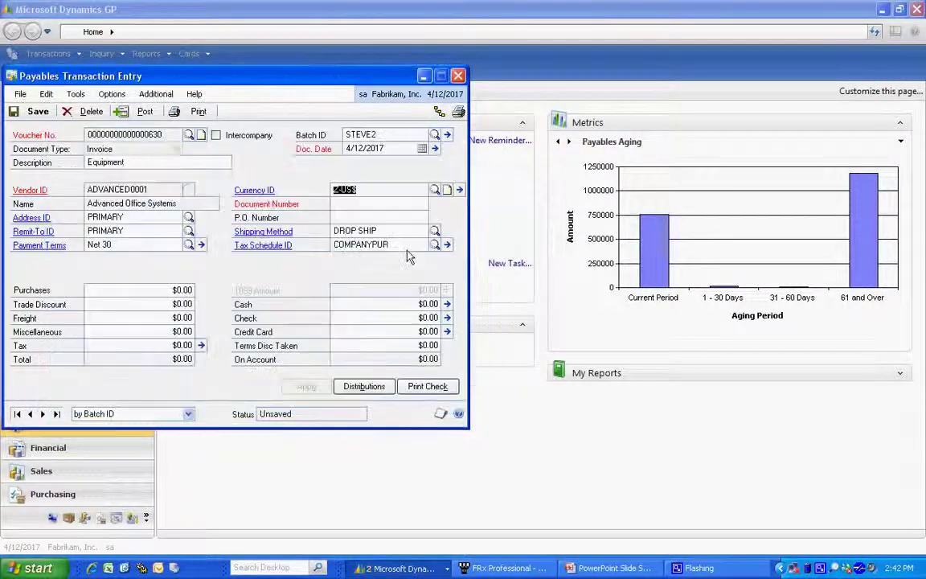
click(339, 202)
text(09908)
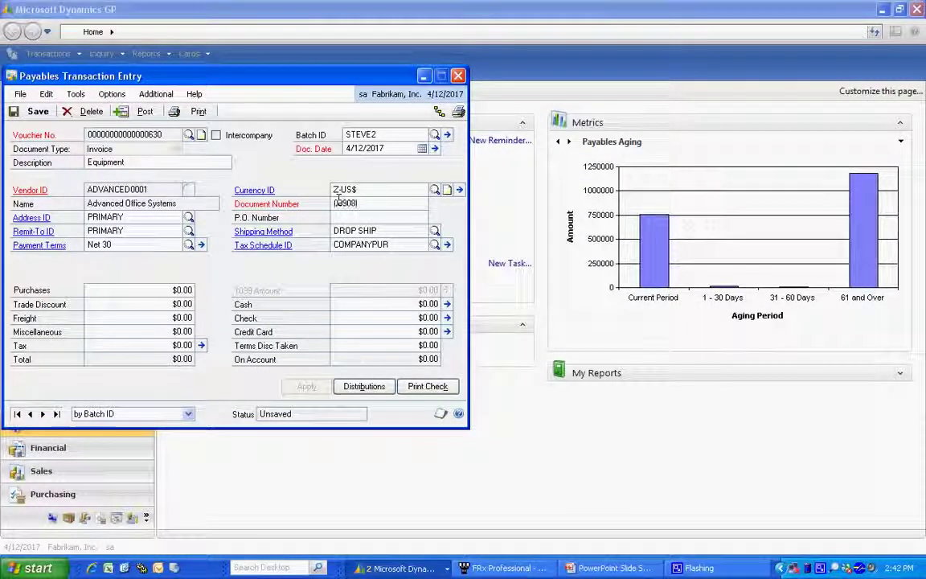
Set the invoice's purchases amount to $4,000.00.
key(Tab)
key(Tab)
key(Tab)
click(169, 290)
text(4000)
key(Tab)
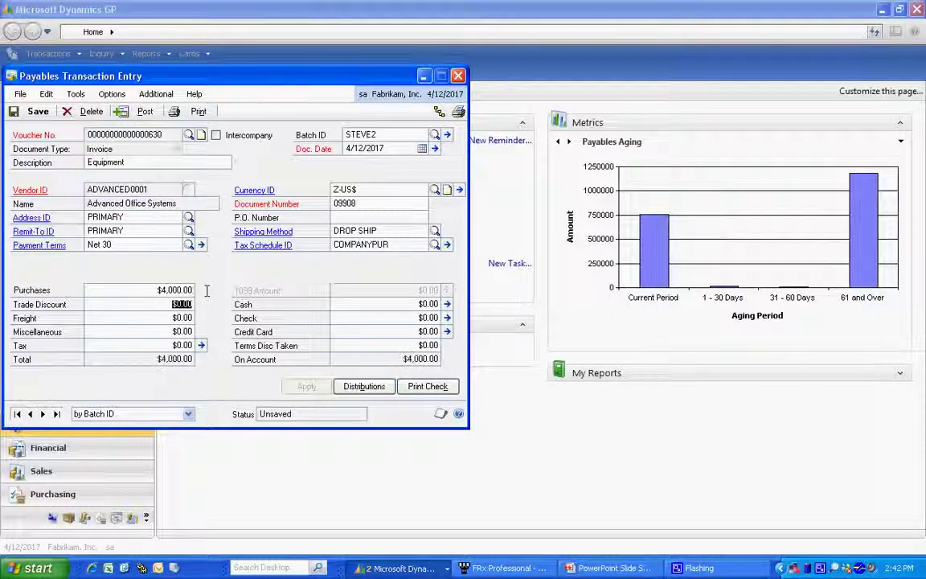
Open the analytical entry for the invoice's purchases distribution and set the first assignment to 50%.
click(362, 389)
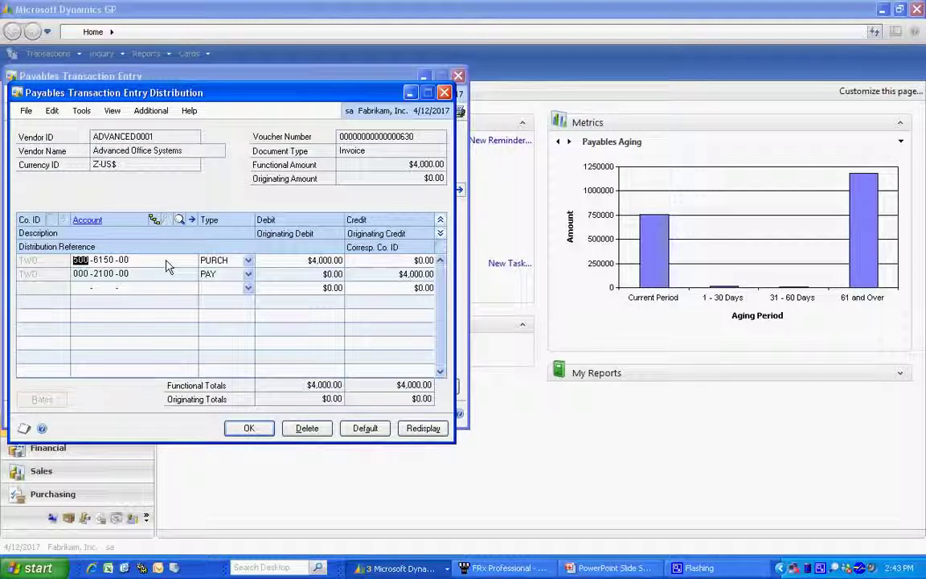
click(153, 220)
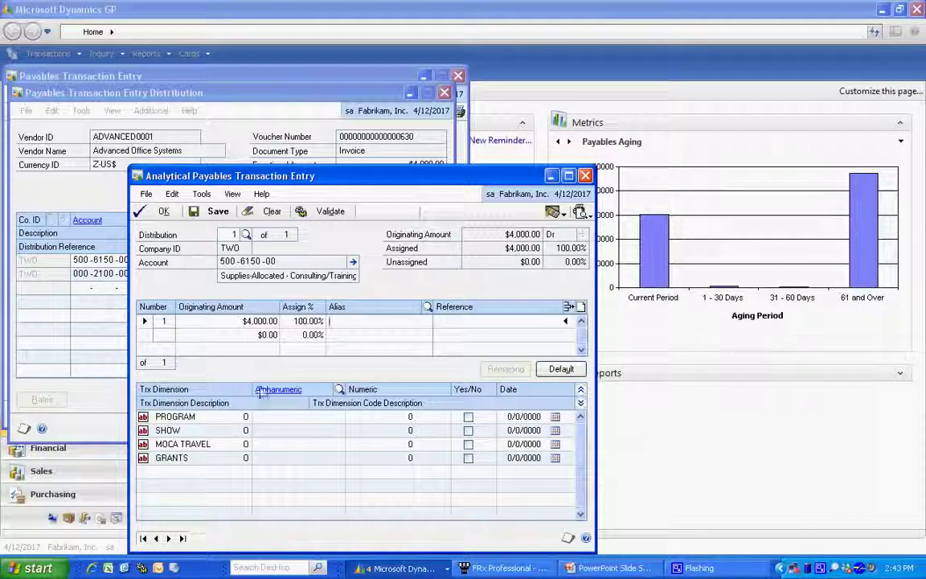
click(309, 321)
text(50)
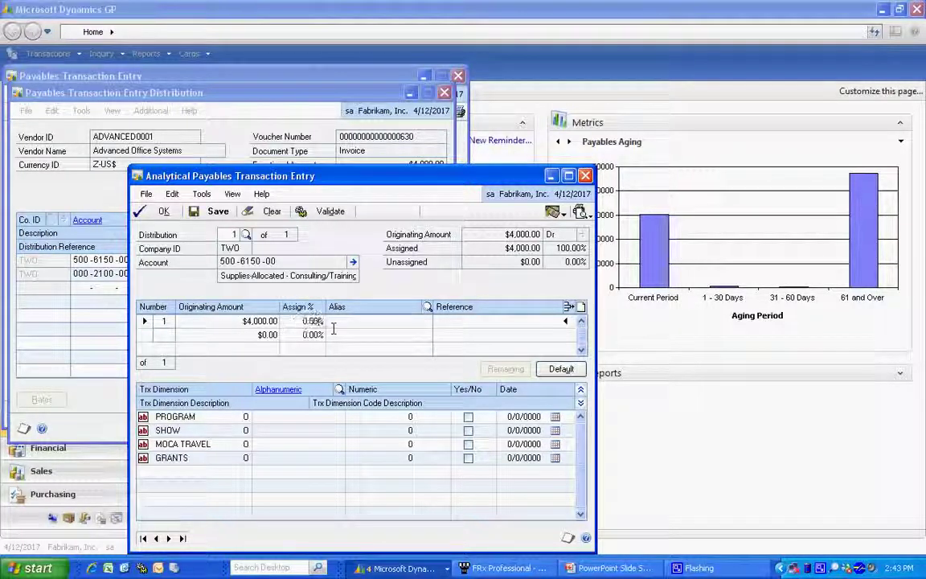
key(Tab)
Assign the SUMMER POPS program and the BACHARACH show to the first analytical assignment.
click(327, 415)
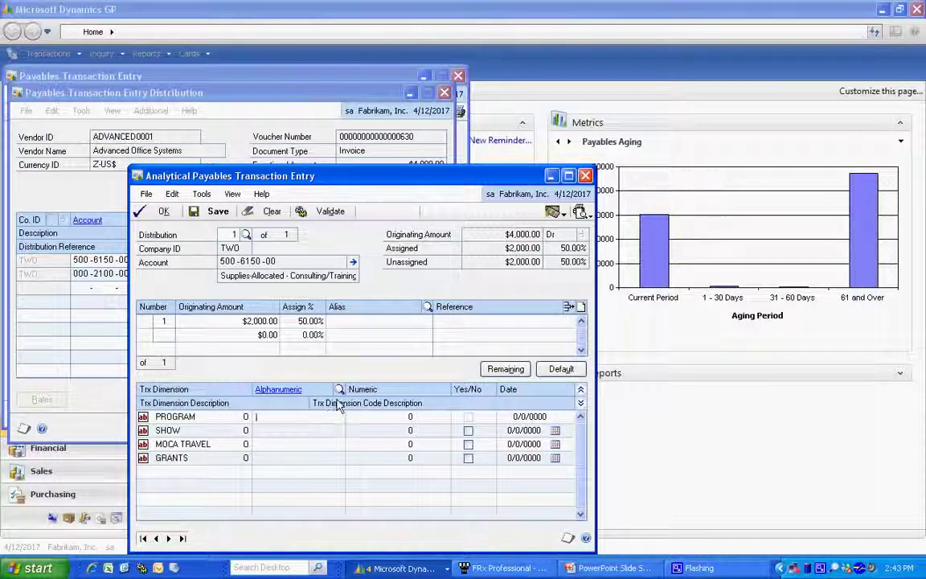
click(338, 415)
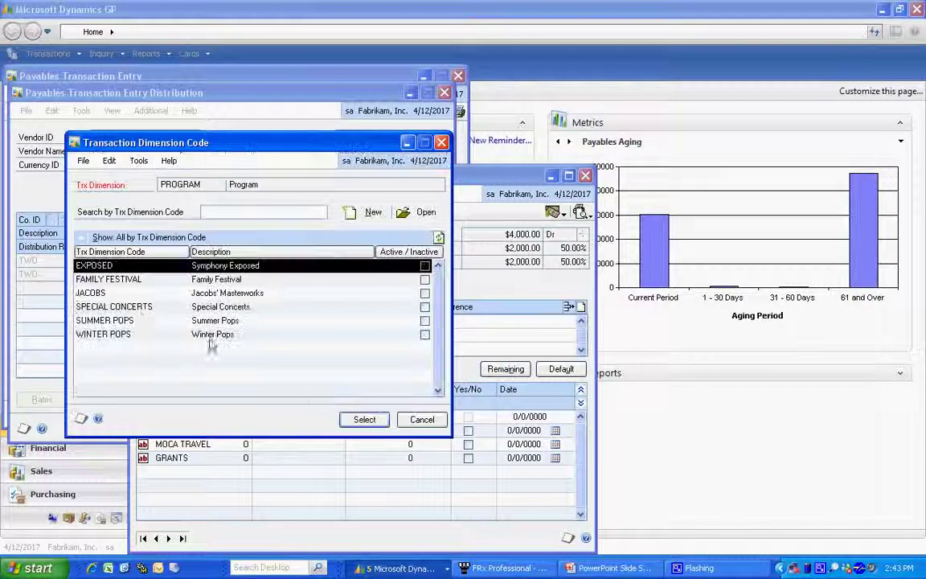
click(113, 321)
click(353, 420)
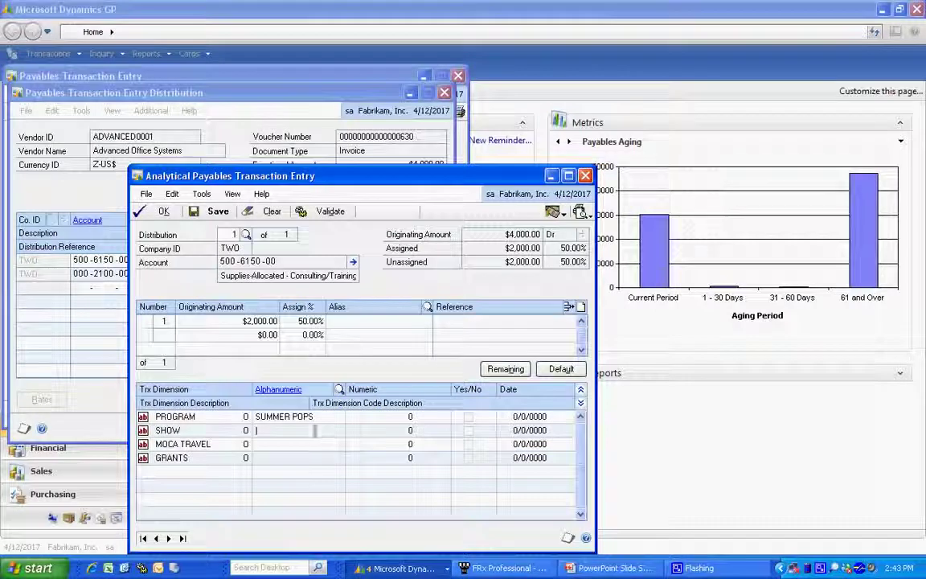
click(339, 389)
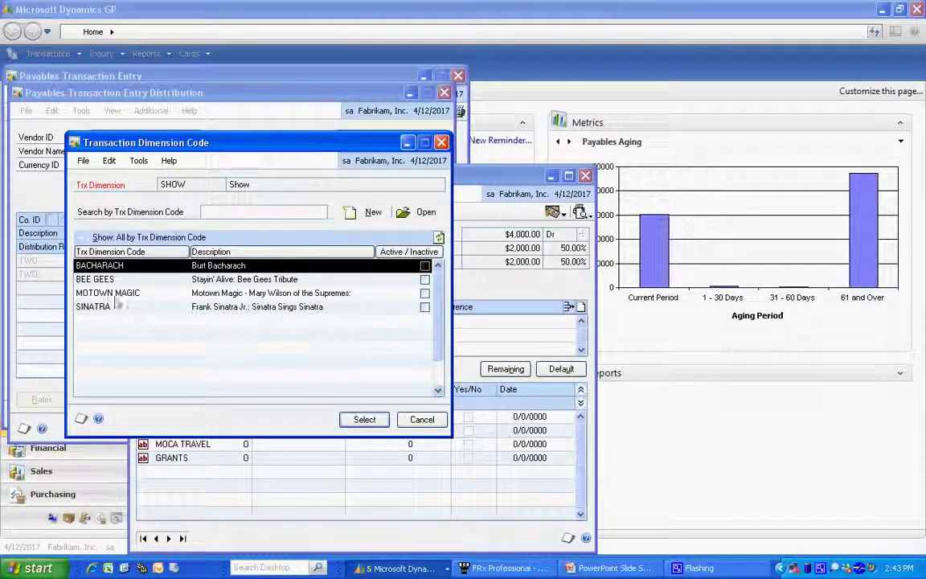
double_click(98, 265)
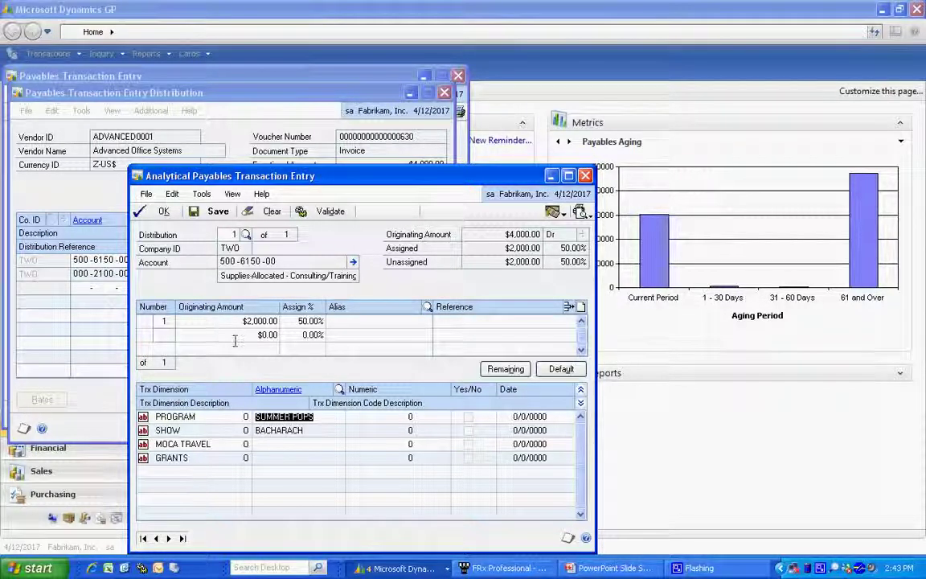
Add a second assignment for the remaining amount, coded to the SUMMER POPS program and the SINATRA show.
click(506, 371)
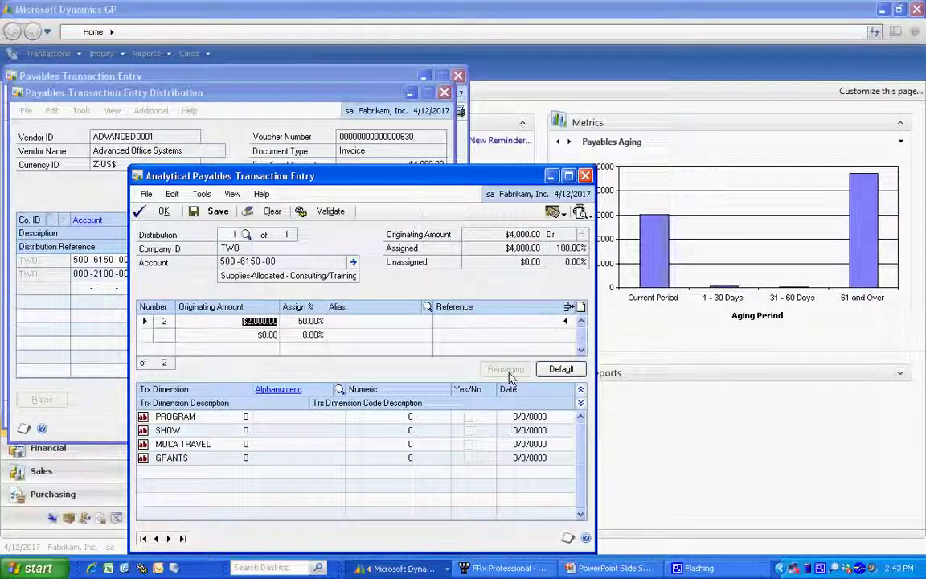
click(305, 416)
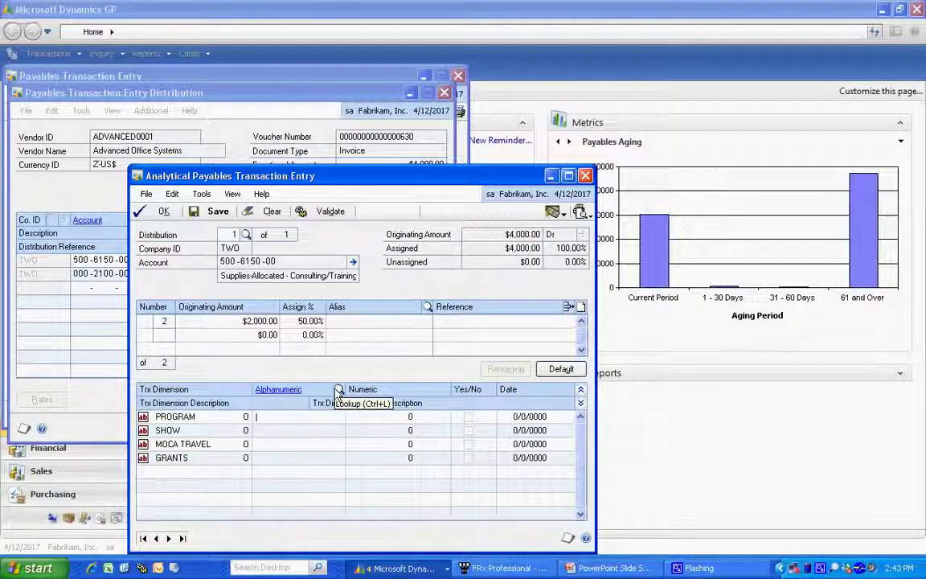
click(338, 389)
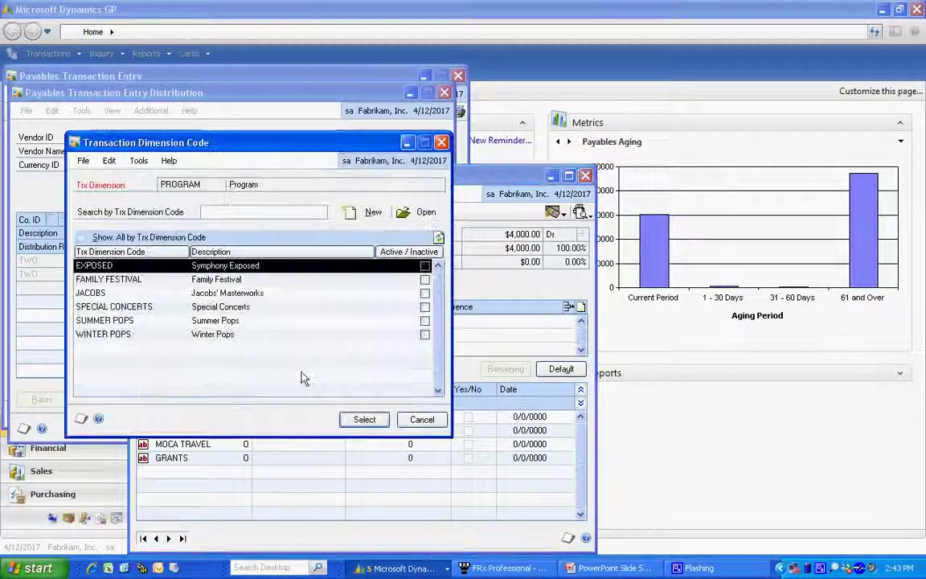
double_click(120, 321)
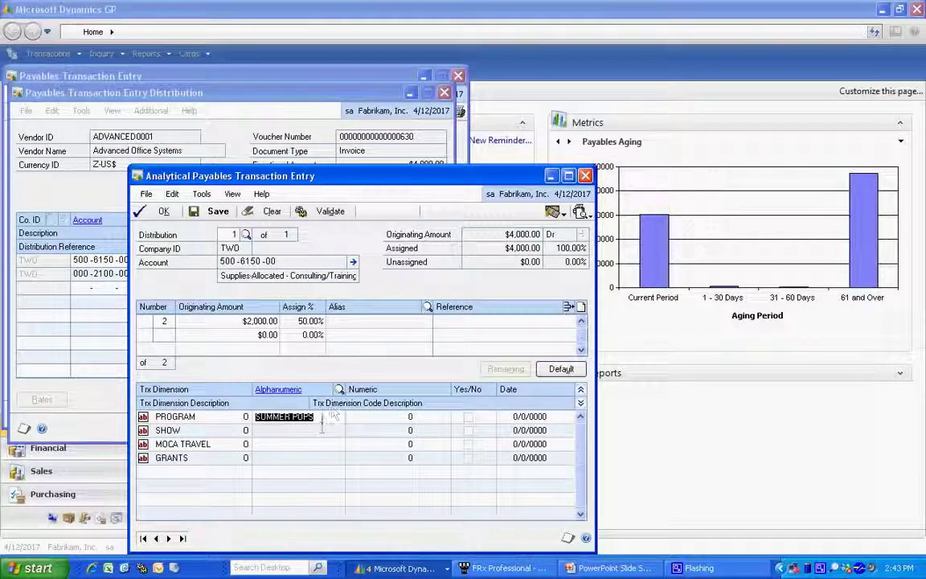
click(320, 430)
click(339, 389)
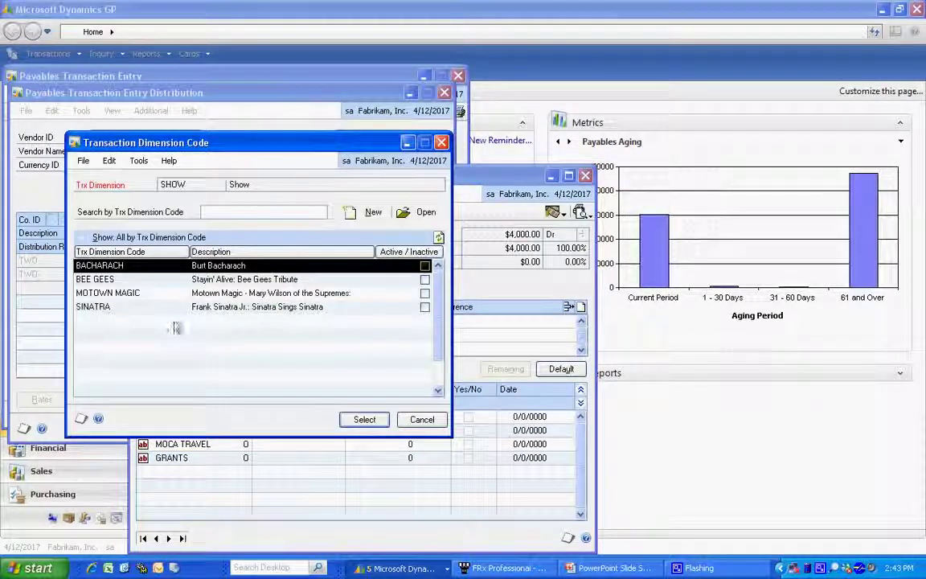
double_click(144, 307)
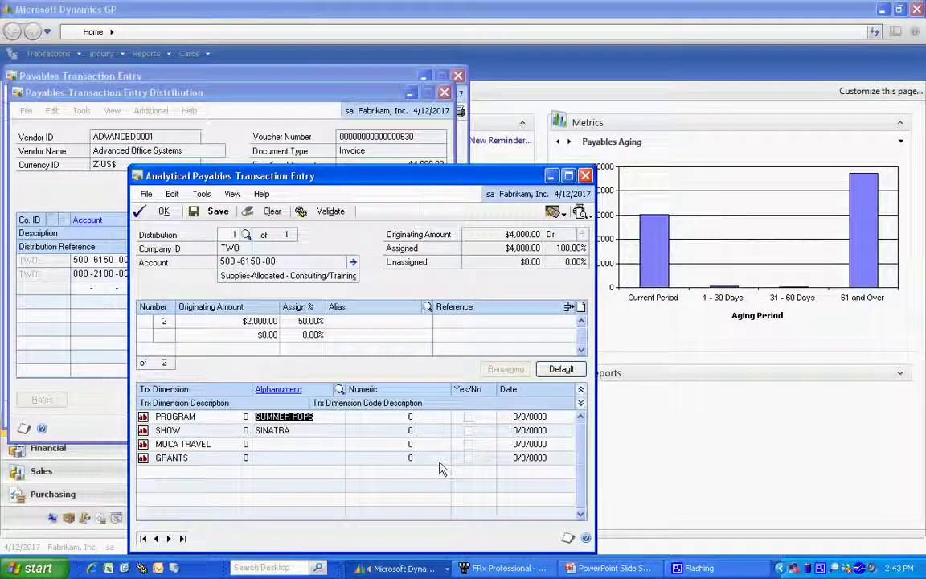
Validate the two analytical assignments of the purchases distribution and accept the analytical entry.
click(581, 322)
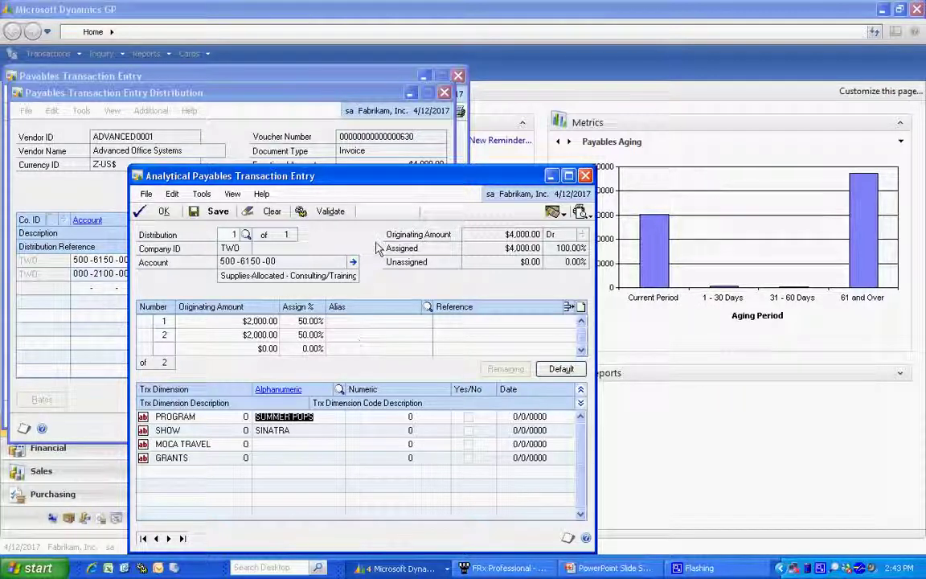
click(326, 212)
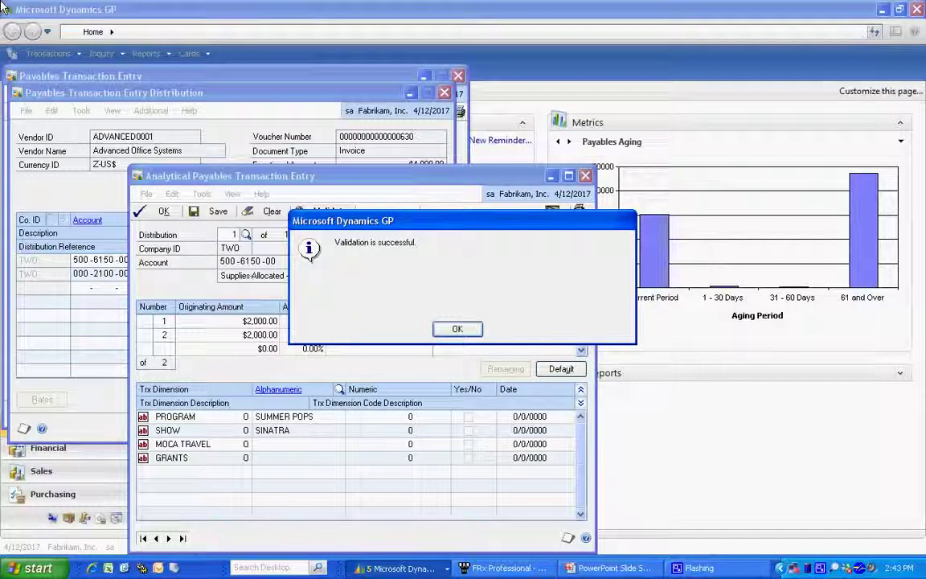
key(Return)
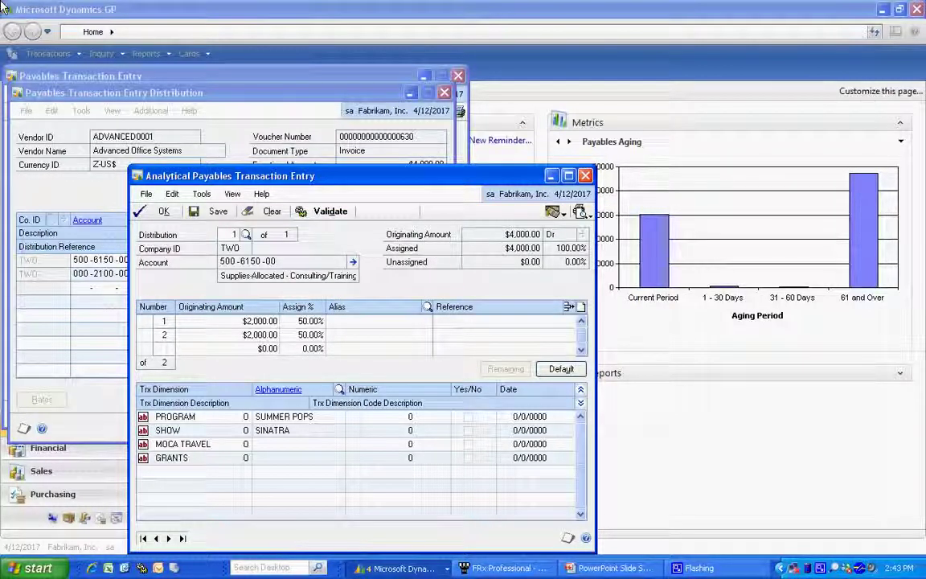
click(159, 210)
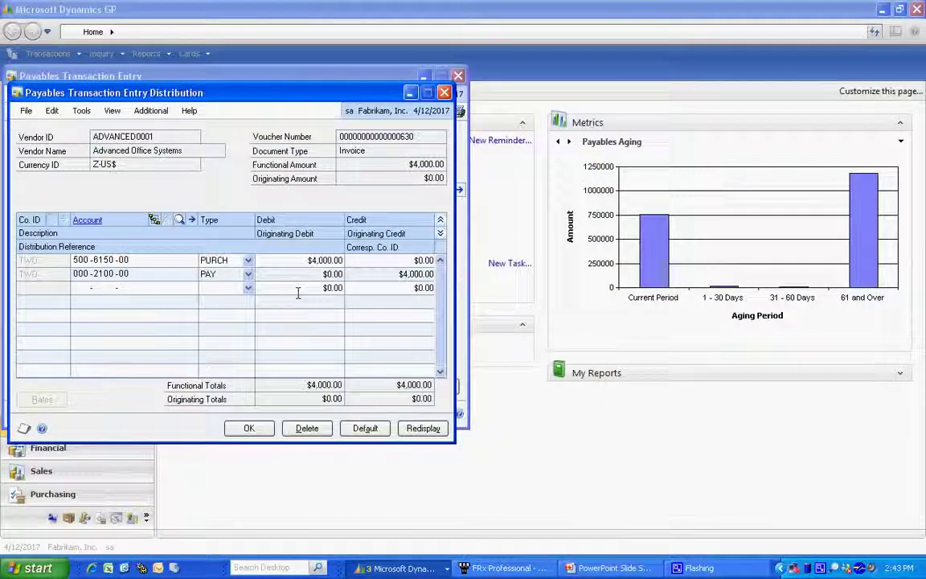
Accept the invoice's distributions, and save and close the payables transaction.
click(252, 428)
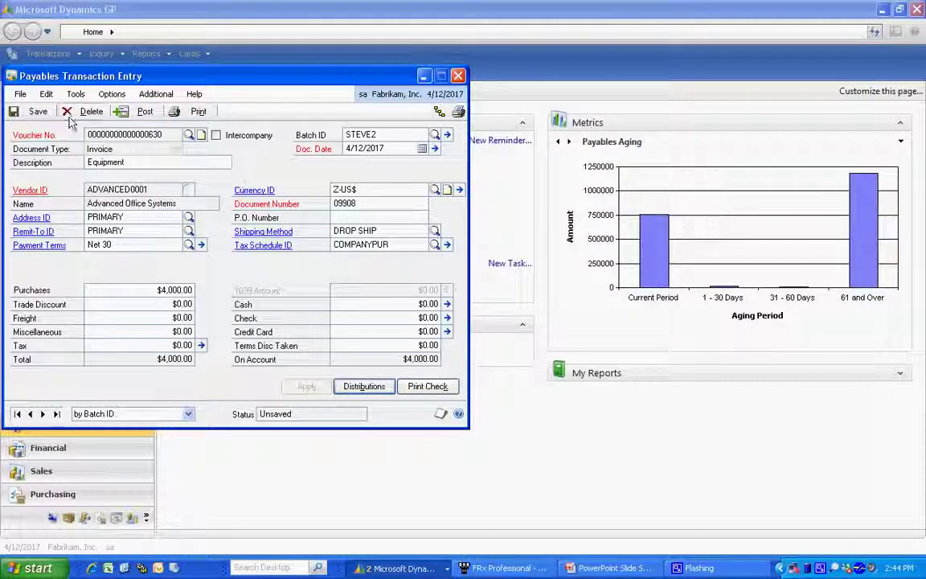
click(32, 111)
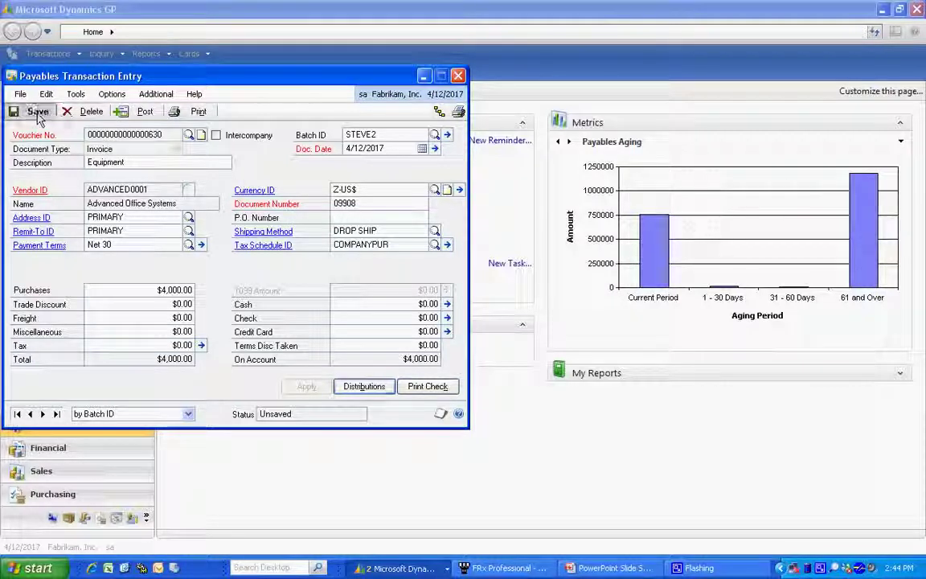
click(457, 75)
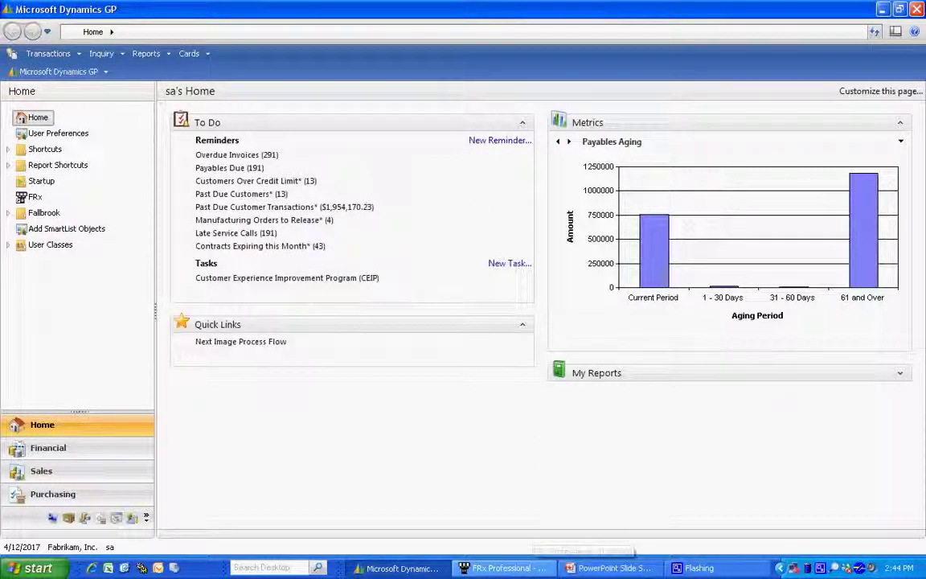
In FRx Professional, generate the SDS Rev_Exp report for the Summer Pops reporting unit and open the resulting Summer Pops statement.
click(506, 568)
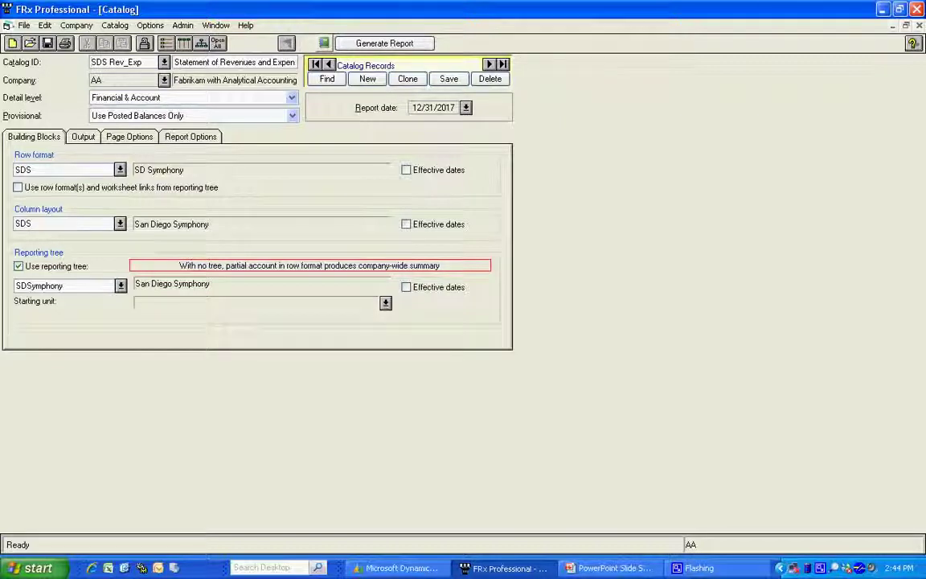
click(361, 42)
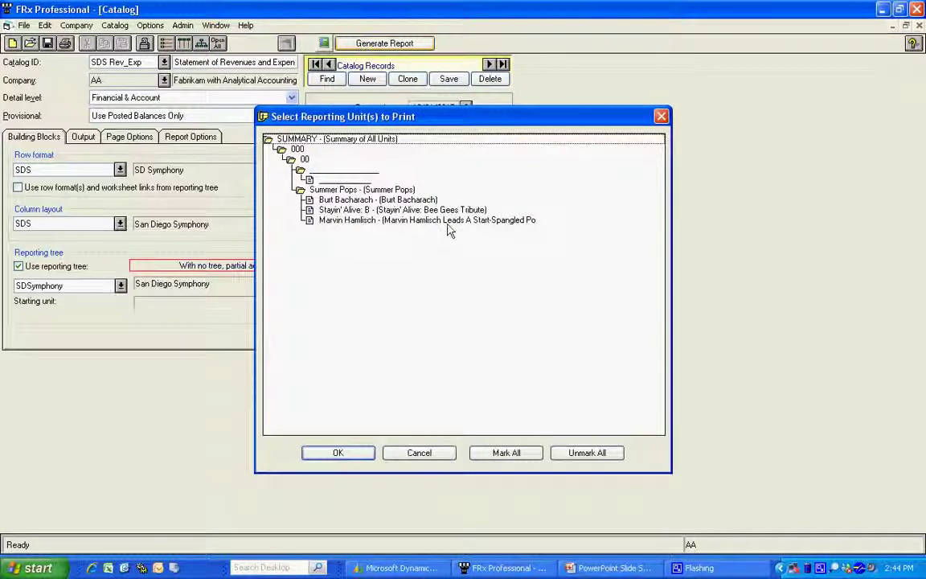
click(309, 190)
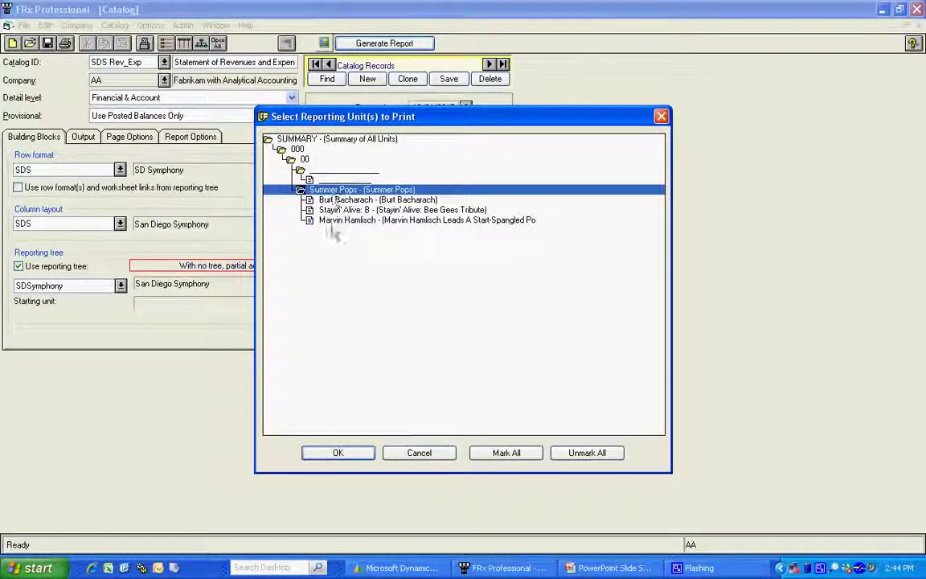
click(339, 452)
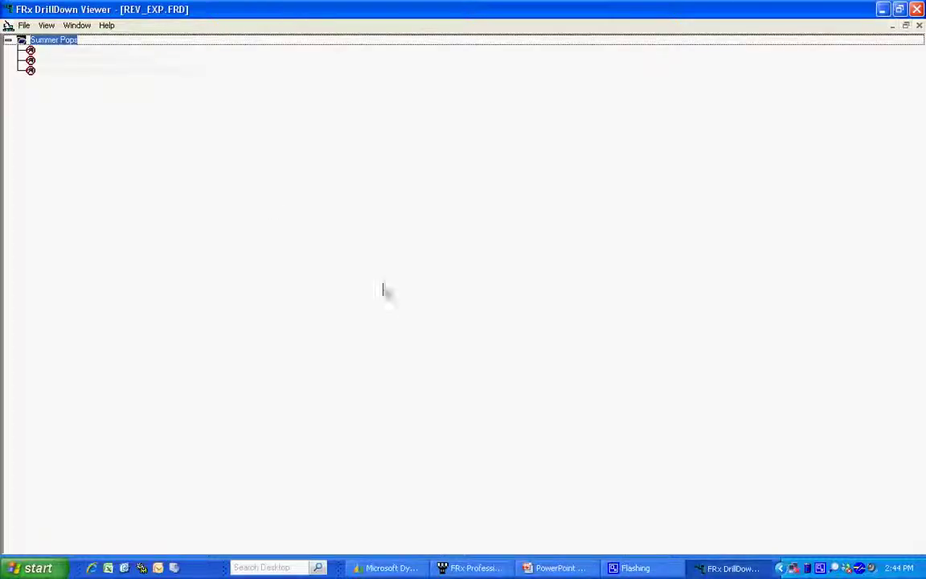
double_click(56, 42)
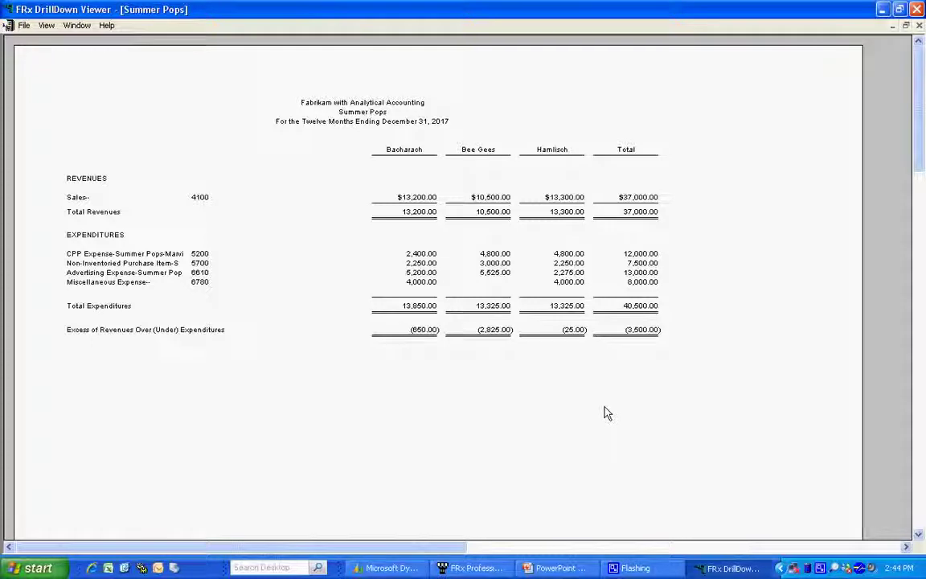
click(583, 570)
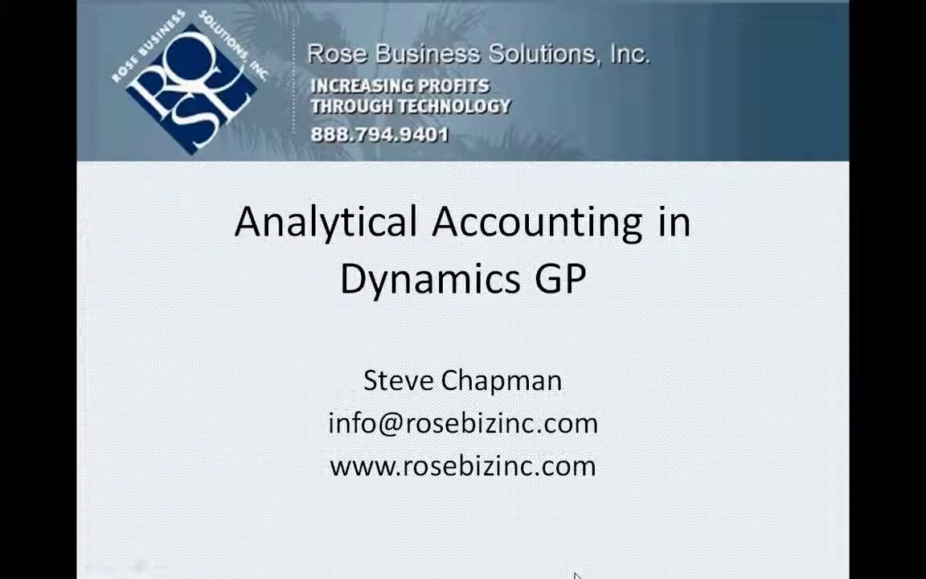